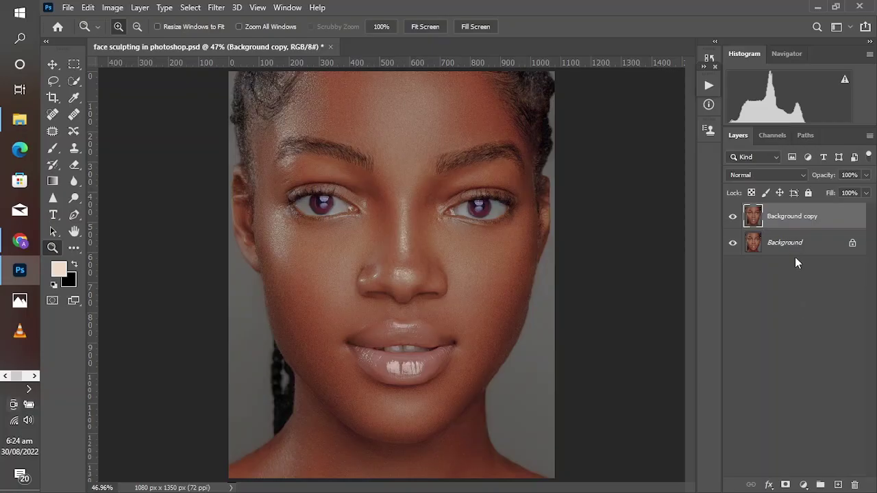
# Duplicate the Background copy layer so the portrait has two copies above Background.
pyautogui.moveTo(794, 220); pyautogui.dragTo(837, 484)
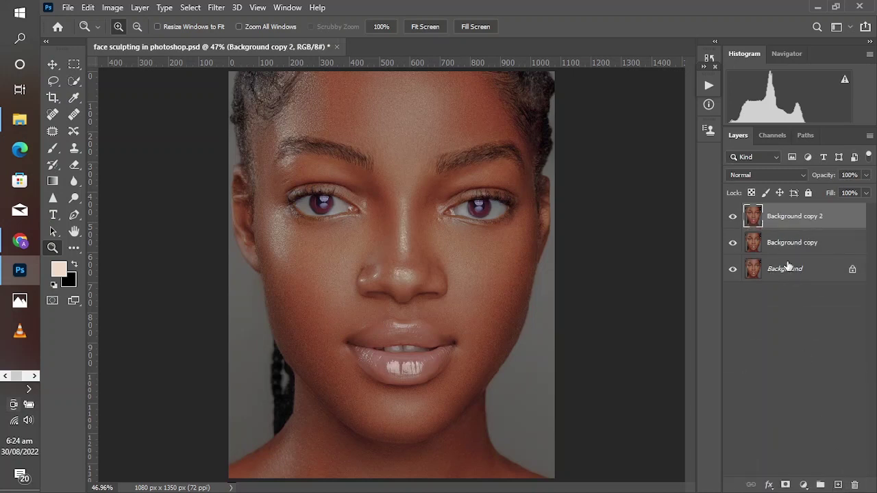
# Rename the two Background copies to 'multiply' and 'screen'.
pyautogui.doubleClick(789, 216)
pyautogui.write('m')
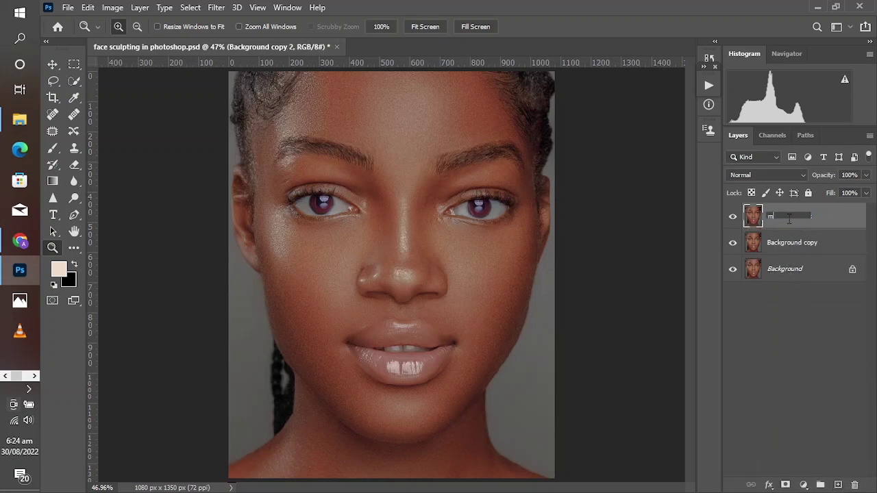
pyautogui.write('ultiply')
pyautogui.press('Return')
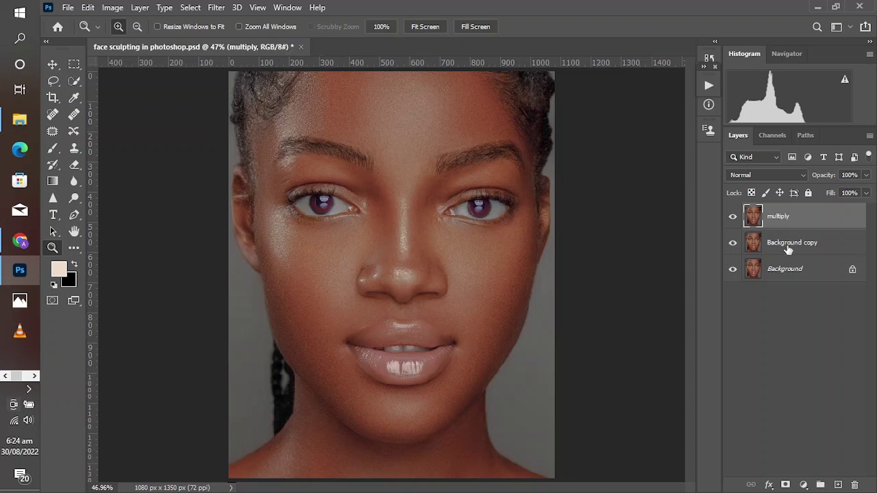
pyautogui.doubleClick(788, 243)
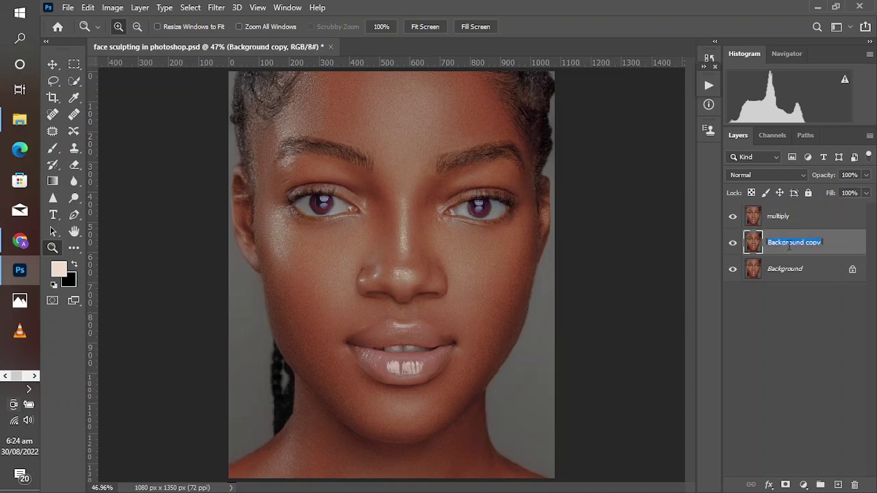
pyautogui.write('screen')
pyautogui.press('Return')
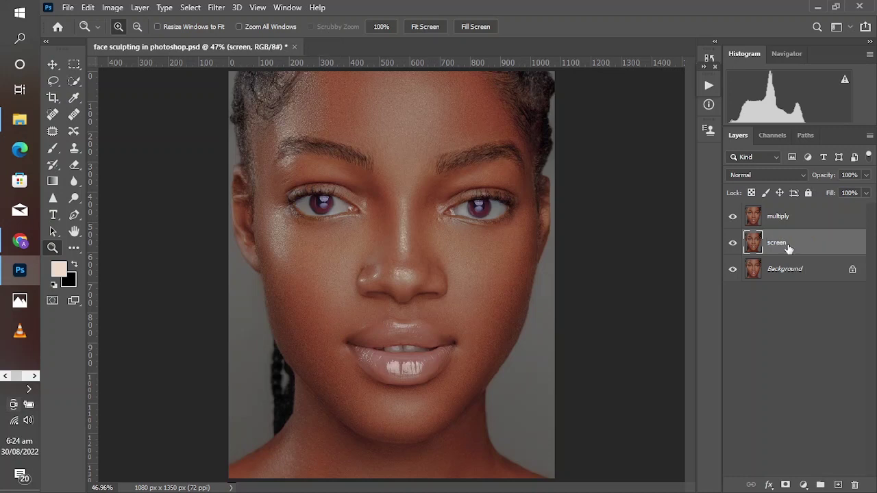
# Hide the multiply layer, set screen to Screen blending, and open its Blending Options.
pyautogui.click(767, 217)
pyautogui.click(732, 216)
pyautogui.click(795, 241)
pyautogui.click(753, 177)
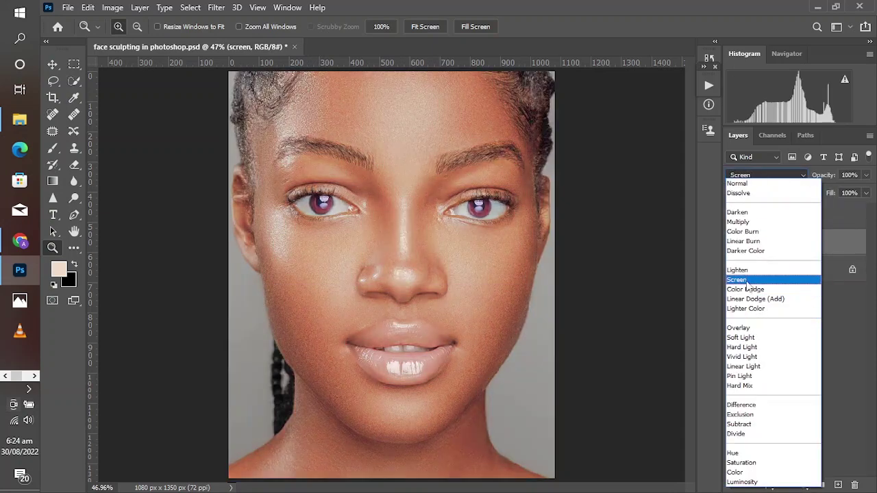
pyautogui.click(738, 280)
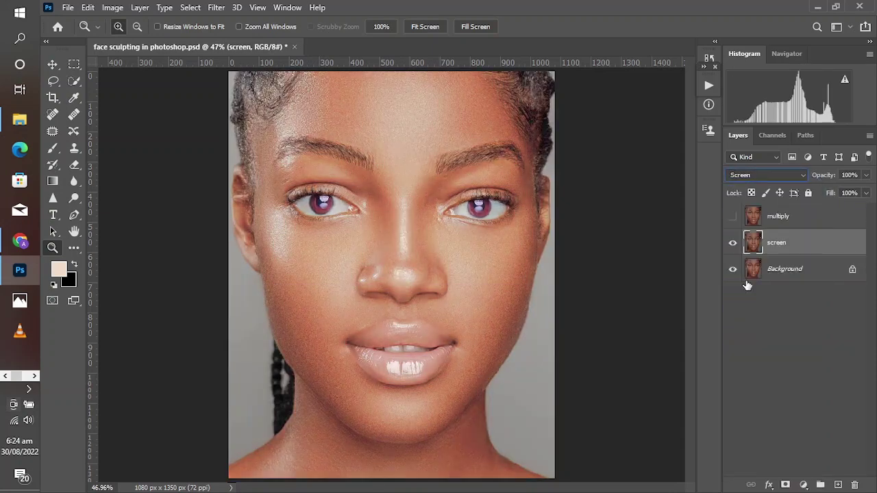
pyautogui.click(768, 484)
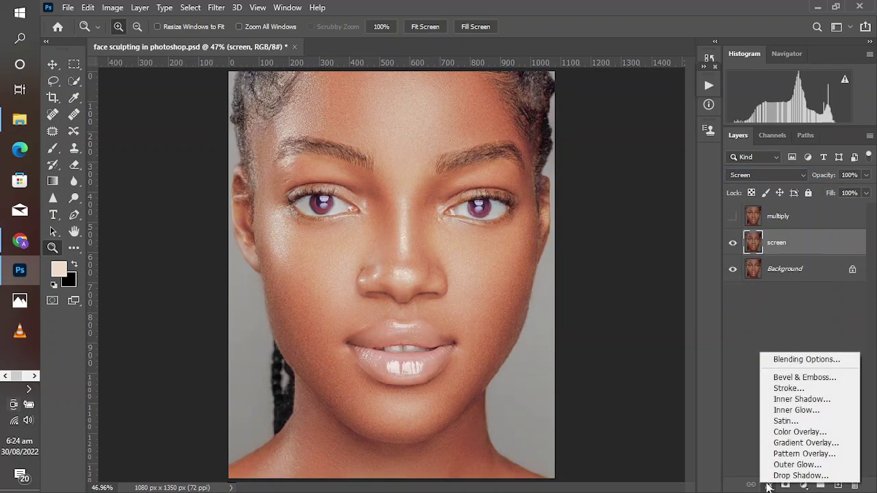
pyautogui.click(781, 360)
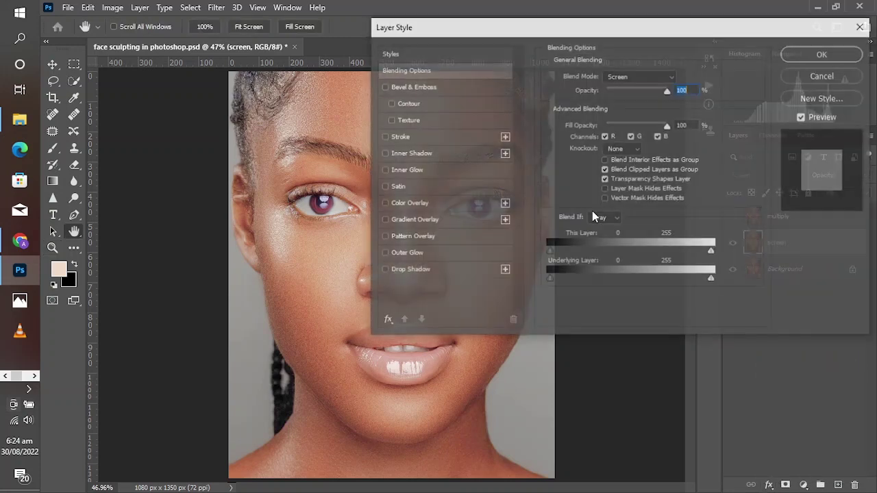
# Split the screen layer's Underlying Layer Blend If dark point to 84/149 and apply.
pyautogui.moveTo(490, 31); pyautogui.dragTo(591, 35)
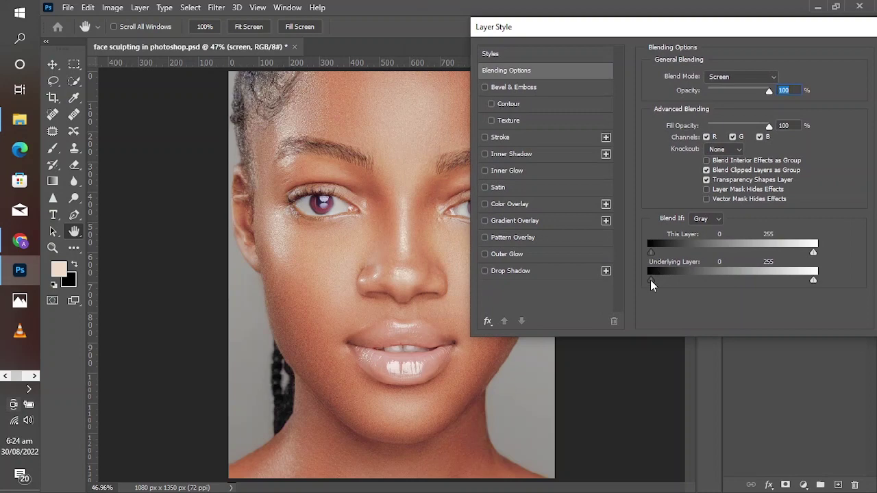
pyautogui.moveTo(650, 281); pyautogui.dragTo(720, 288)
pyautogui.moveTo(613, 31); pyautogui.dragTo(678, 34)
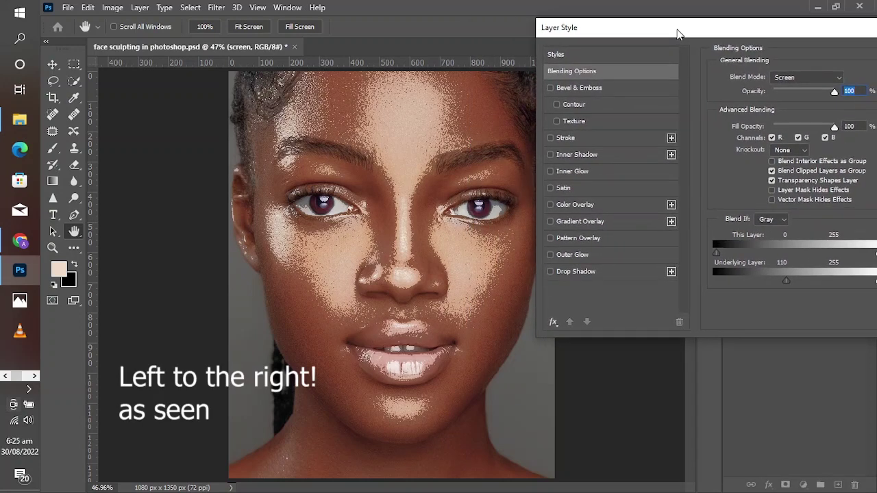
pyautogui.moveTo(783, 280); pyautogui.dragTo(807, 281)
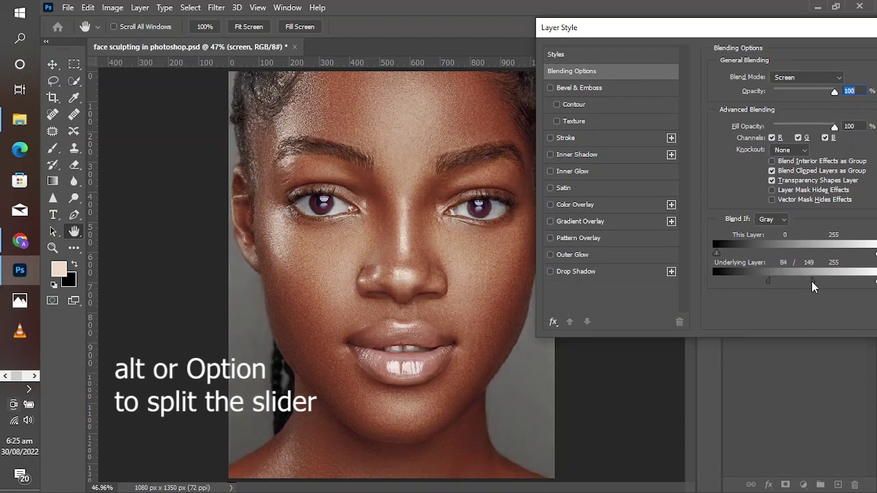
pyautogui.moveTo(740, 33); pyautogui.dragTo(661, 39)
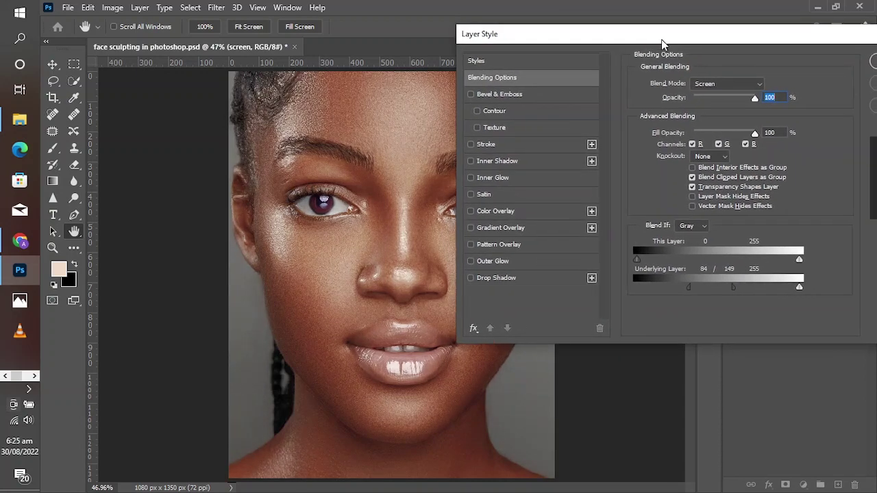
pyautogui.moveTo(763, 39); pyautogui.dragTo(689, 40)
pyautogui.click(831, 64)
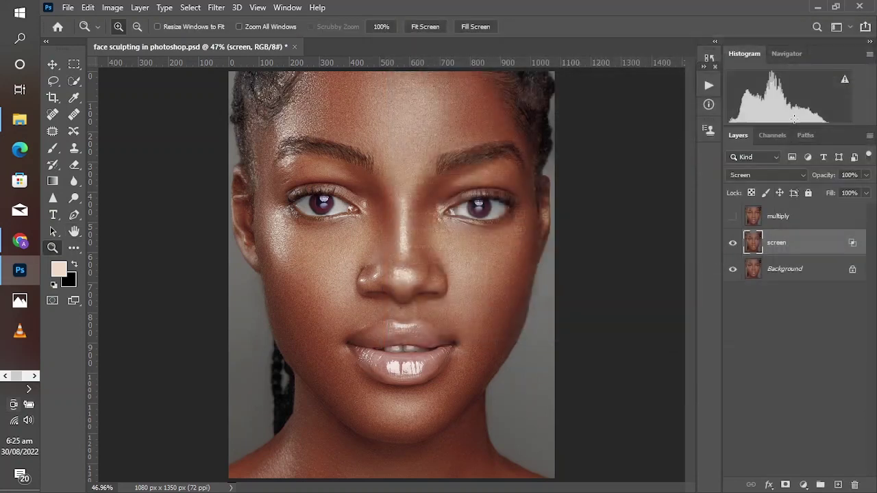
# Show the multiply layer, set it to Multiply blending, and open its blending options.
pyautogui.click(732, 244)
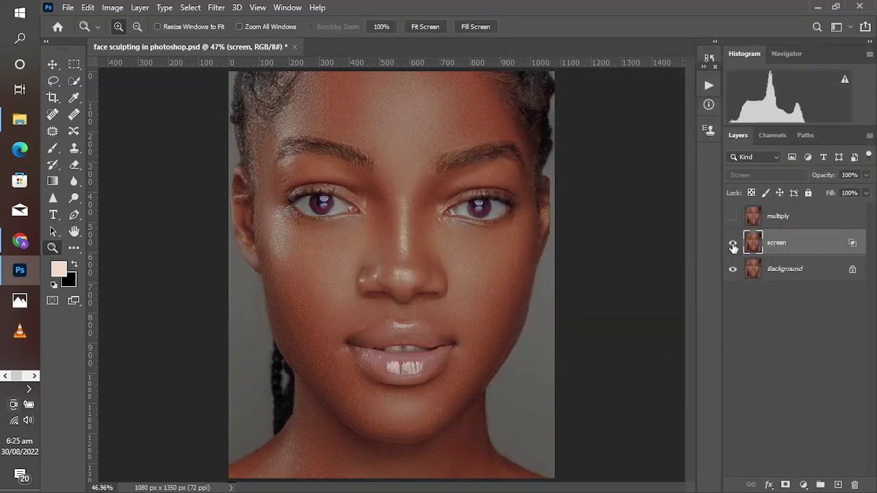
pyautogui.click(732, 243)
pyautogui.click(779, 220)
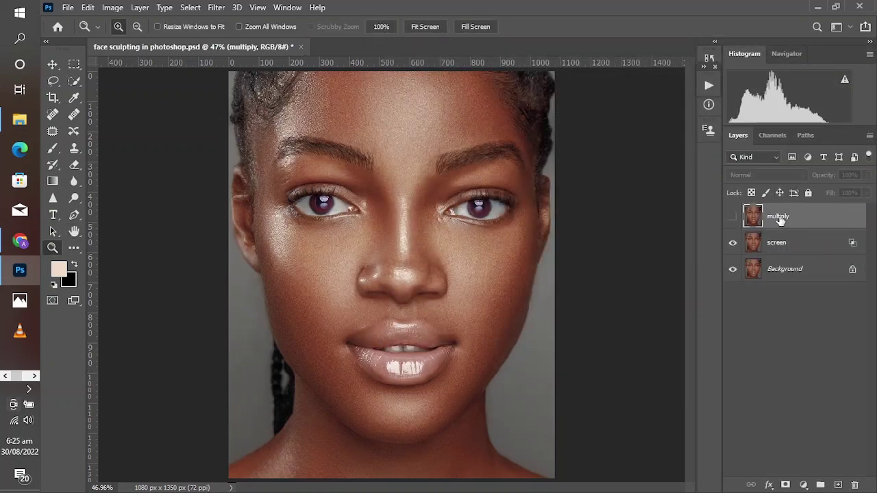
pyautogui.click(732, 221)
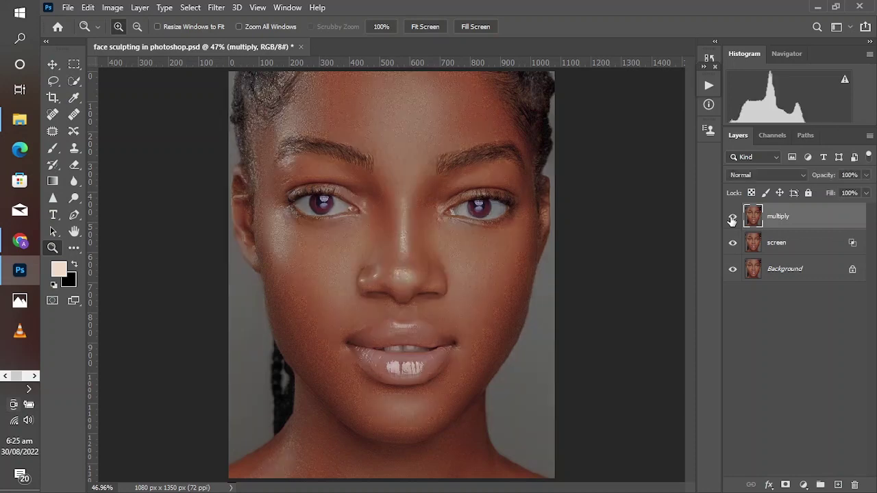
pyautogui.click(749, 177)
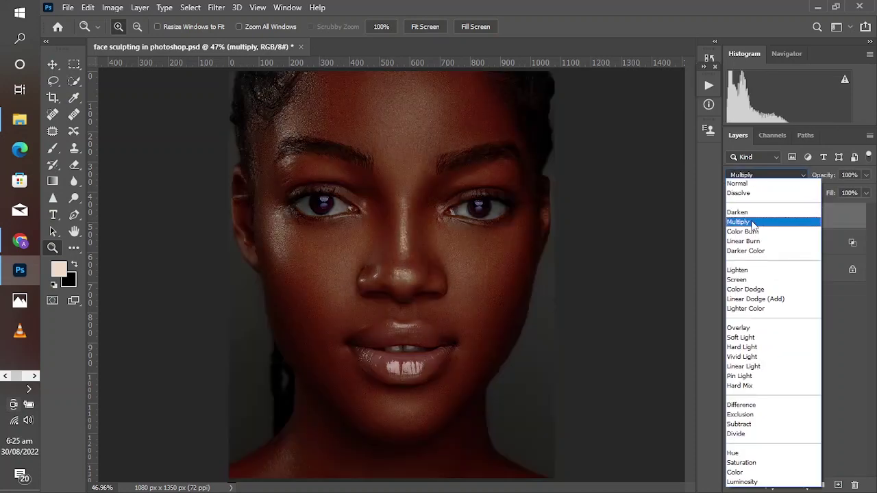
pyautogui.click(752, 221)
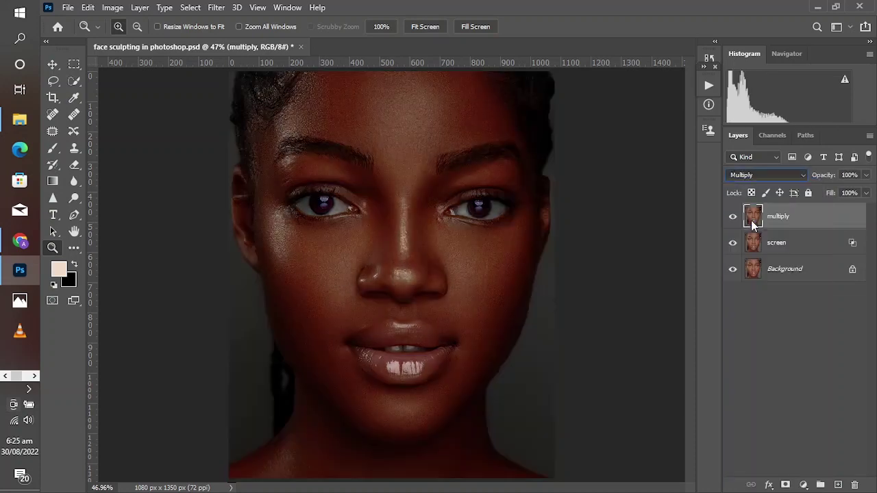
pyautogui.doubleClick(846, 228)
# Split the multiply layer's Underlying Layer Blend If light point to 103/155 and apply.
pyautogui.moveTo(489, 35); pyautogui.dragTo(548, 46)
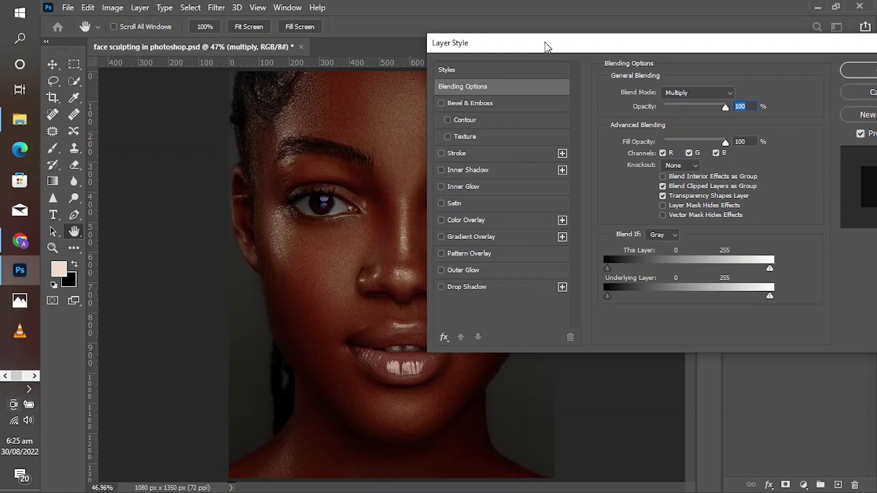
pyautogui.moveTo(546, 46); pyautogui.dragTo(606, 33)
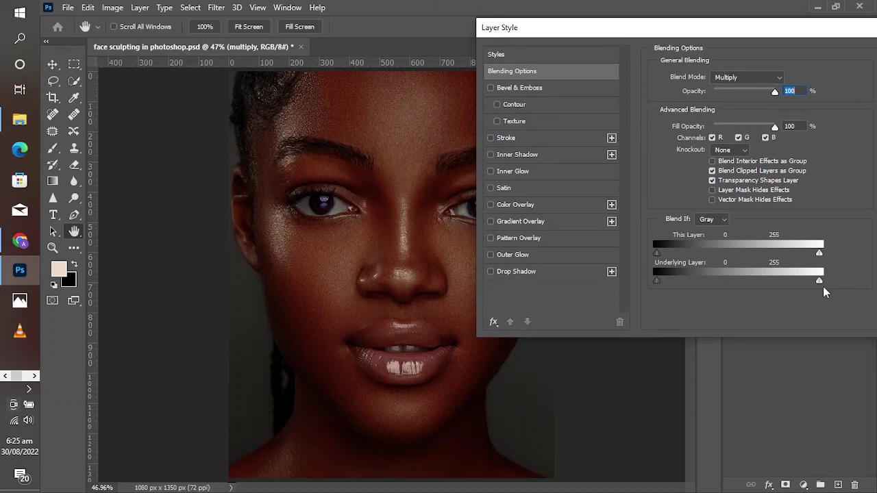
pyautogui.moveTo(818, 282); pyautogui.dragTo(722, 282)
pyautogui.press('alt')
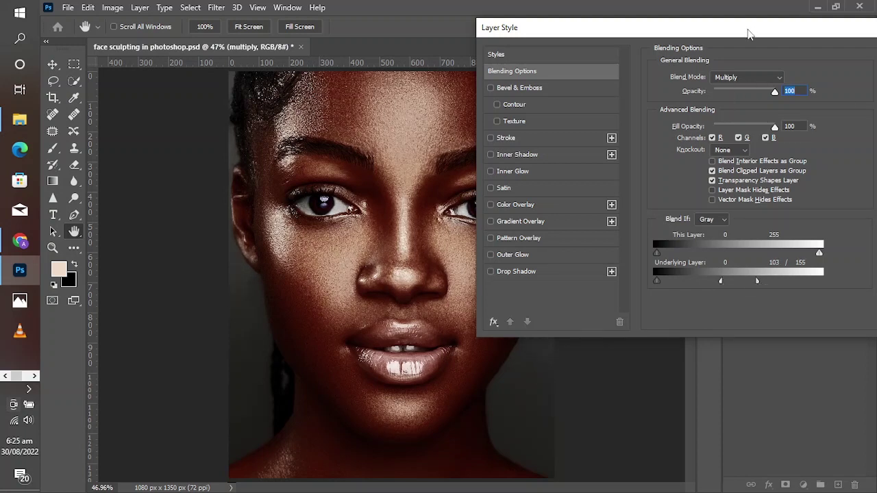
pyautogui.moveTo(751, 29); pyautogui.dragTo(703, 35)
pyautogui.click(855, 63)
pyautogui.press('z')
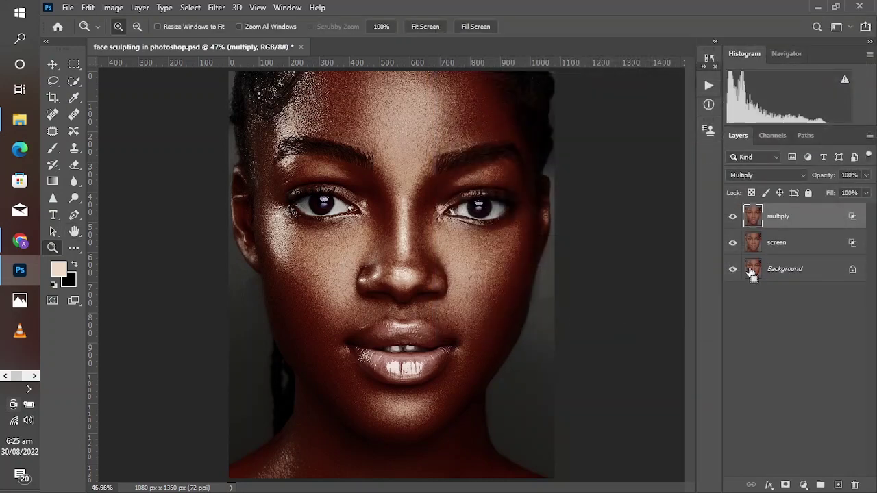
# Put the multiply and screen layers into a new group named 'Sculpt'.
pyautogui.keyDown('shift'); pyautogui.click(785, 248); pyautogui.keyUp('shift')
pyautogui.rightClick(785, 248)
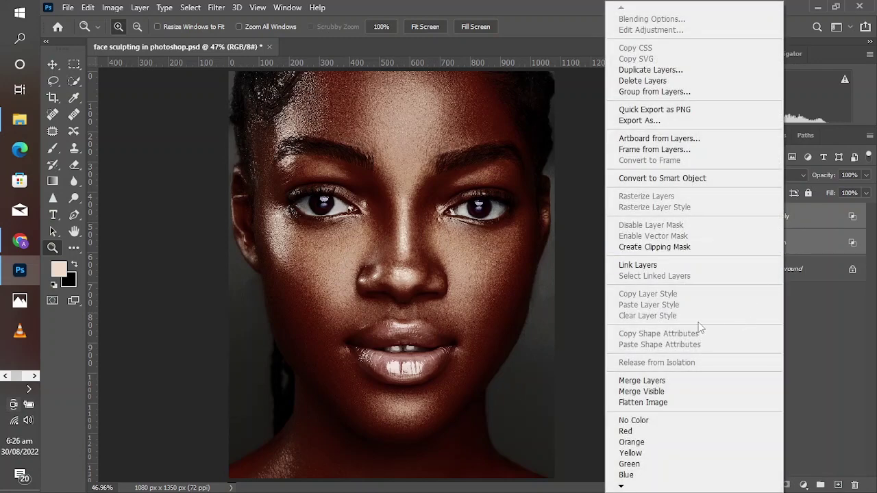
pyautogui.click(654, 92)
pyautogui.write('Scup')
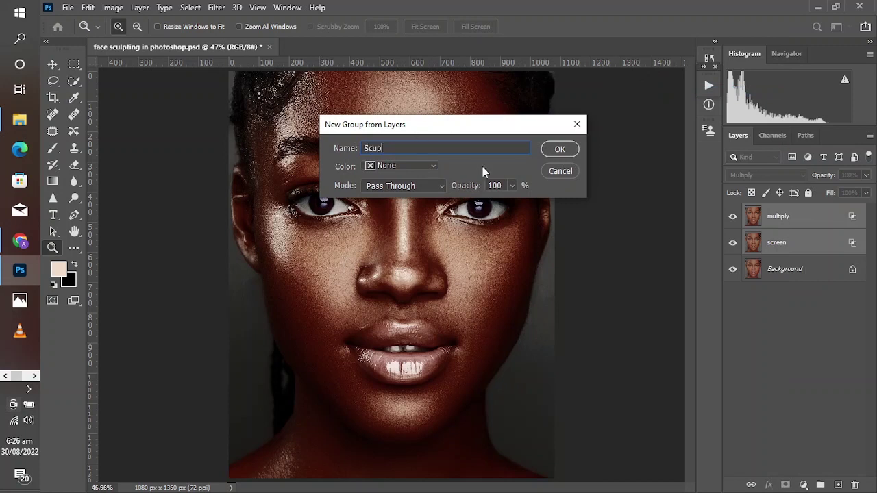
pyautogui.write('t')
pyautogui.press('BackSpace')
pyautogui.press('BackSpace')
pyautogui.write('lpt')
pyautogui.click(564, 151)
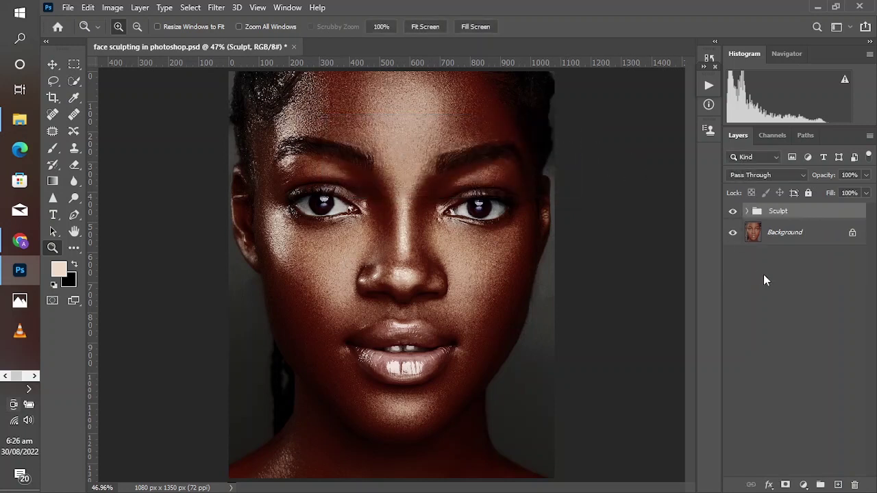
# Add a white layer mask to the Sculpt group and open Image > Apply Image.
pyautogui.click(785, 485)
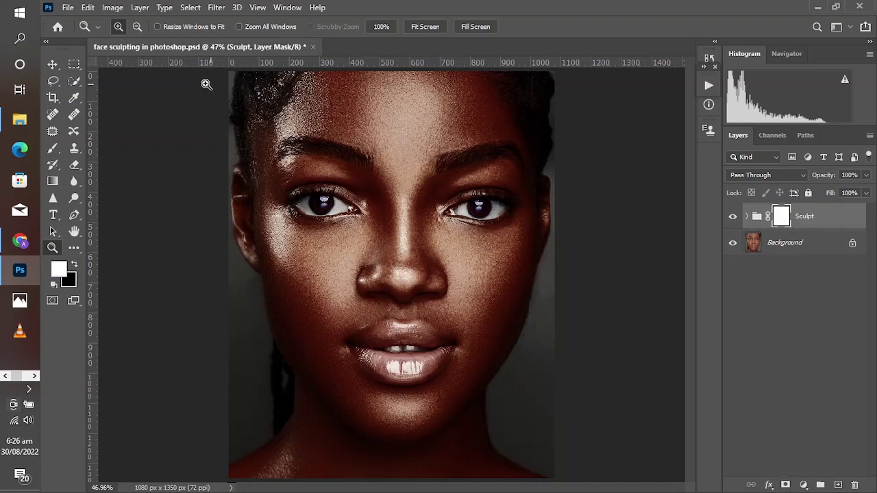
pyautogui.click(113, 8)
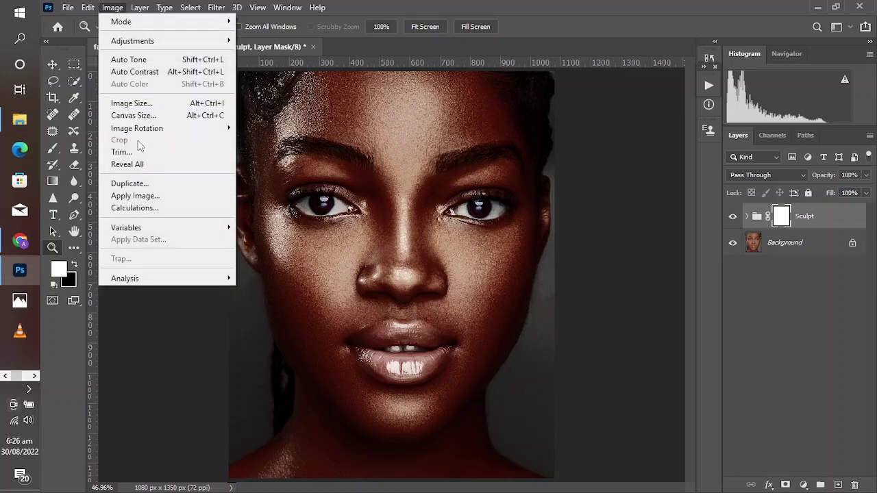
pyautogui.click(135, 196)
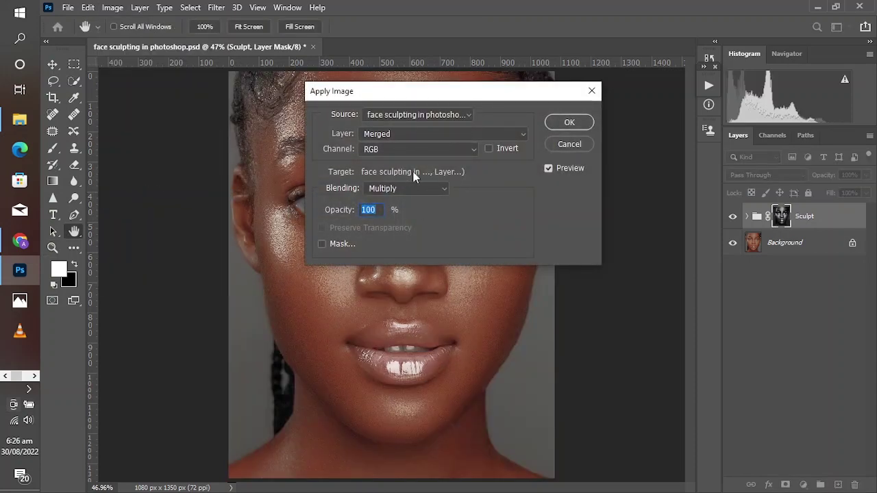
# Apply the merged image to the Sculpt mask in Multiply at 100%, then compare with it toggled.
pyautogui.click(569, 122)
pyautogui.press('z')
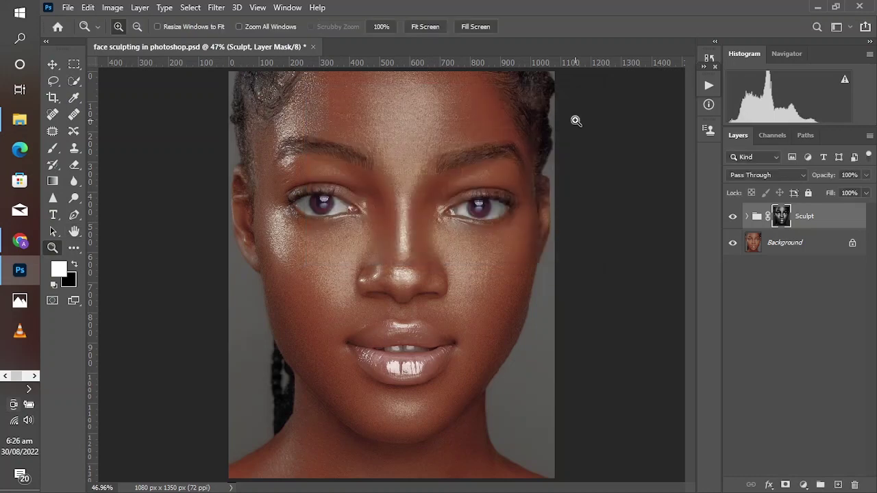
pyautogui.click(732, 218)
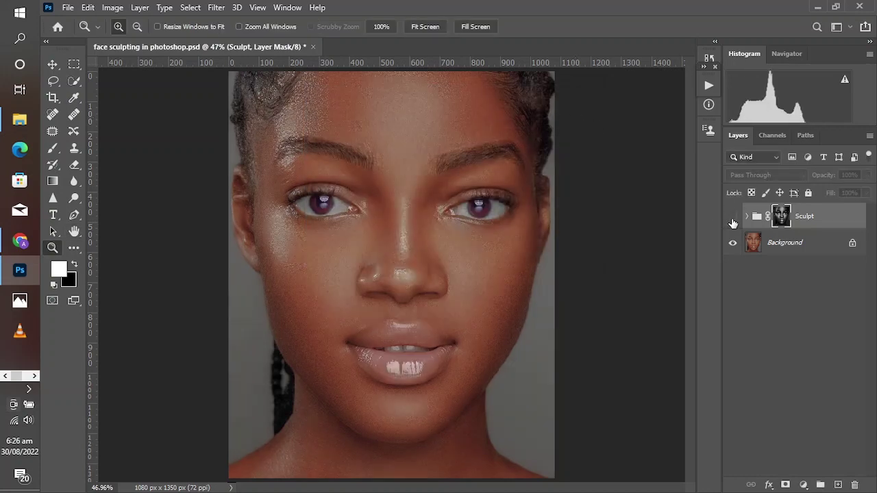
pyautogui.click(733, 218)
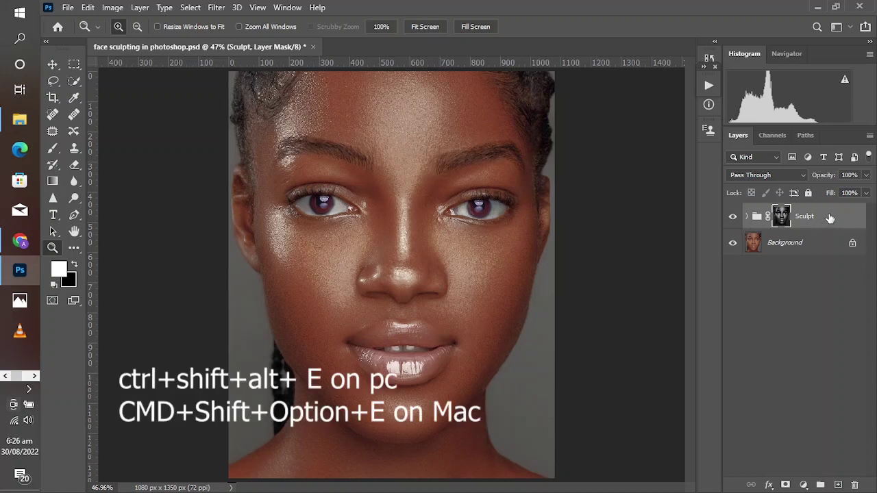
# Stamp all visible layers into a new layer, convert it to a smart object, and name it 'CR Filter'.
pyautogui.press('alt')
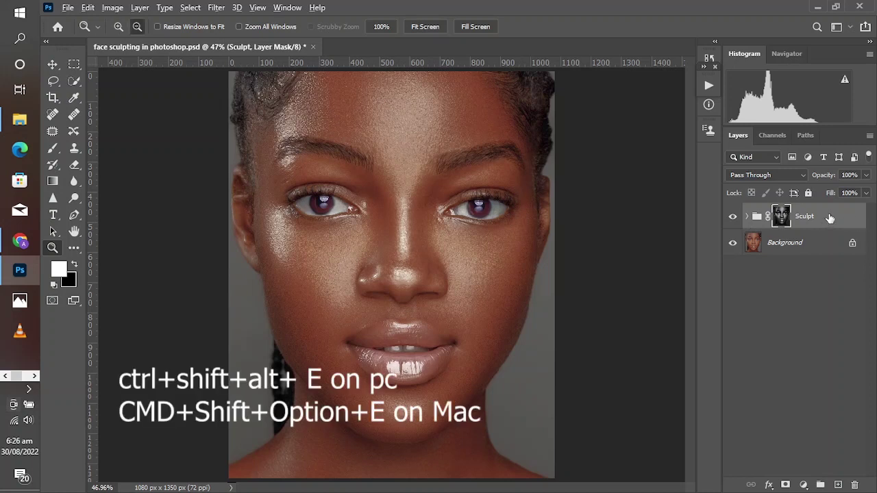
pyautogui.hotkey('ctrl', 'shift', 'alt', 'e')
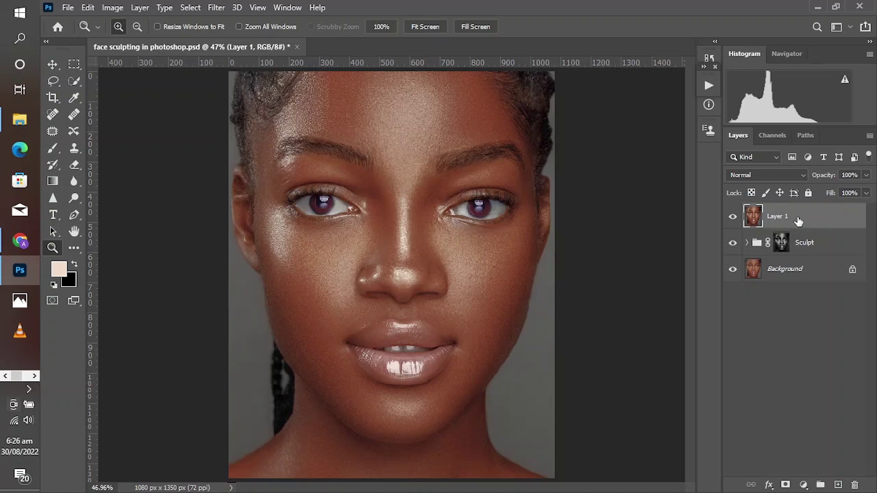
pyautogui.rightClick(798, 220)
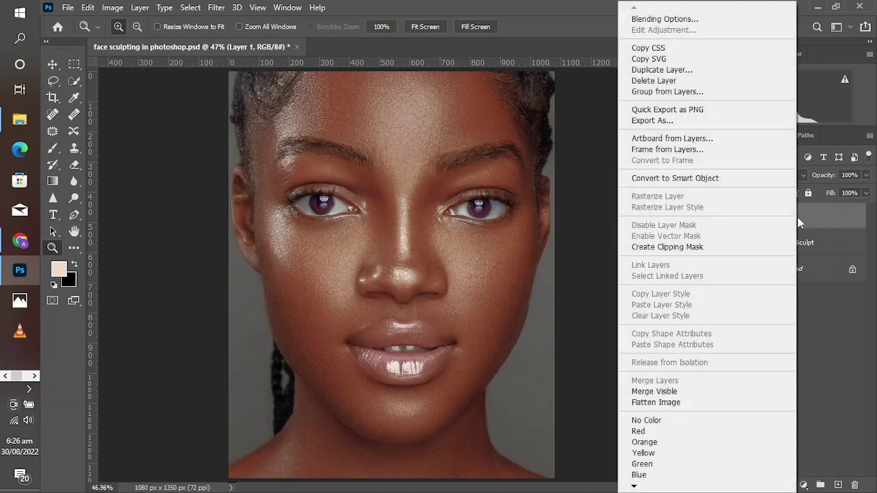
pyautogui.click(724, 180)
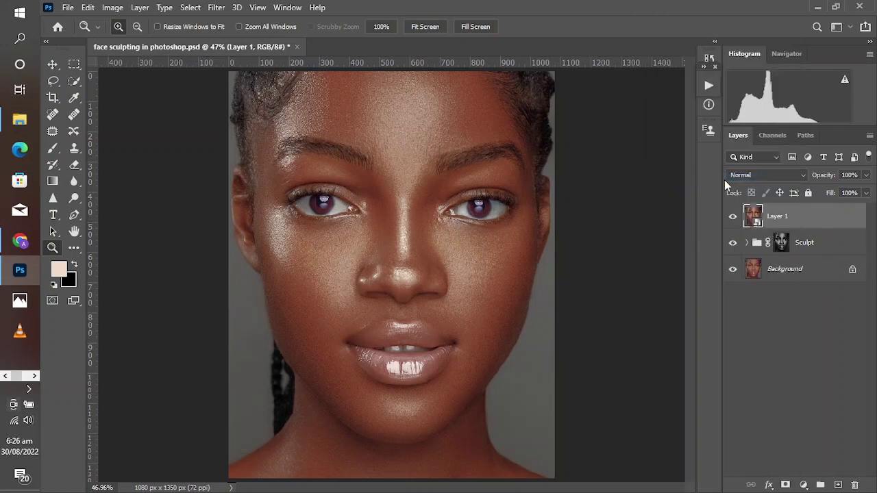
pyautogui.doubleClick(777, 220)
pyautogui.write('CM')
pyautogui.write('Filter')
pyautogui.press('Return')
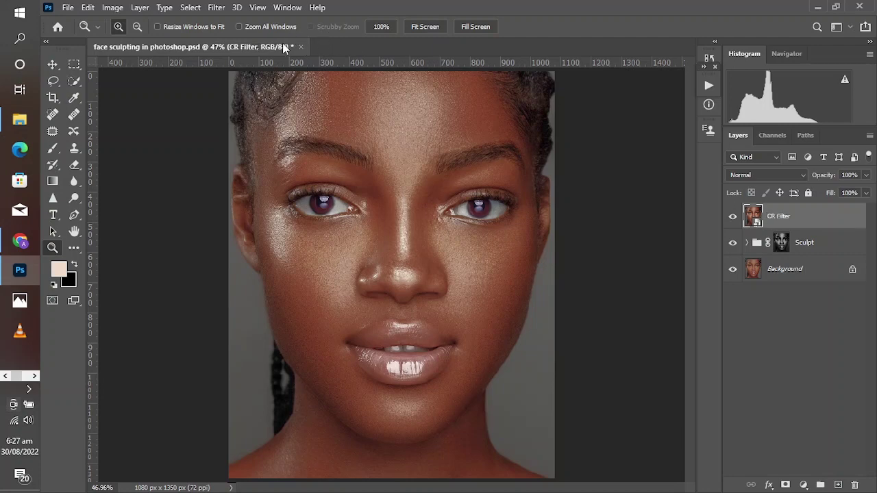
# Run Camera Raw Filter on CR Filter: Exposure +0.30, Contrast +36, Highlights +42, Blacks -15, Texture +11.
pyautogui.click(227, 8)
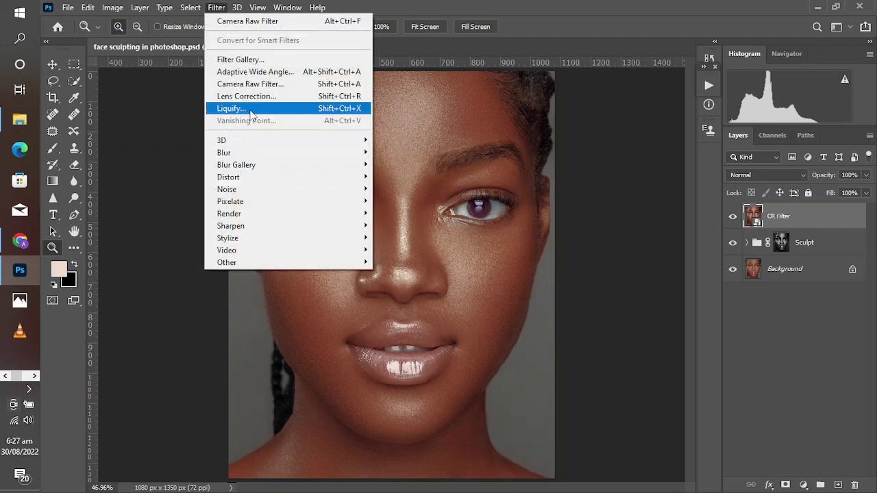
pyautogui.click(248, 84)
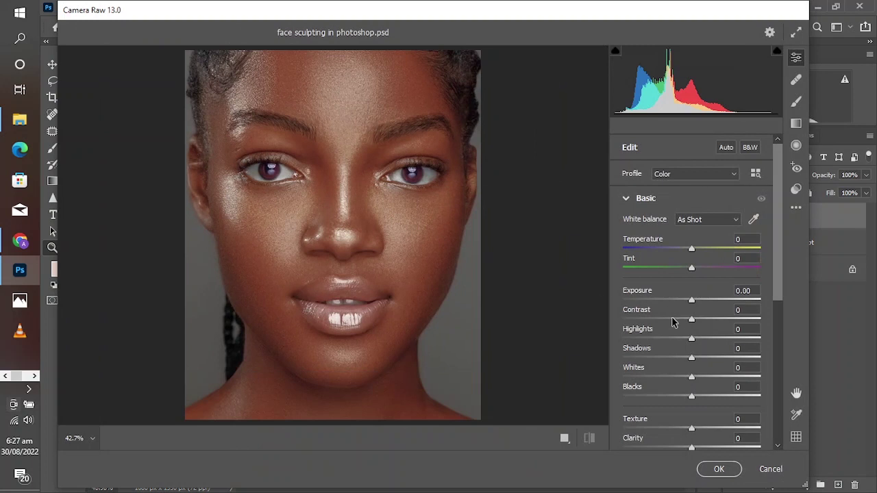
pyautogui.moveTo(638, 313); pyautogui.dragTo(644, 296)
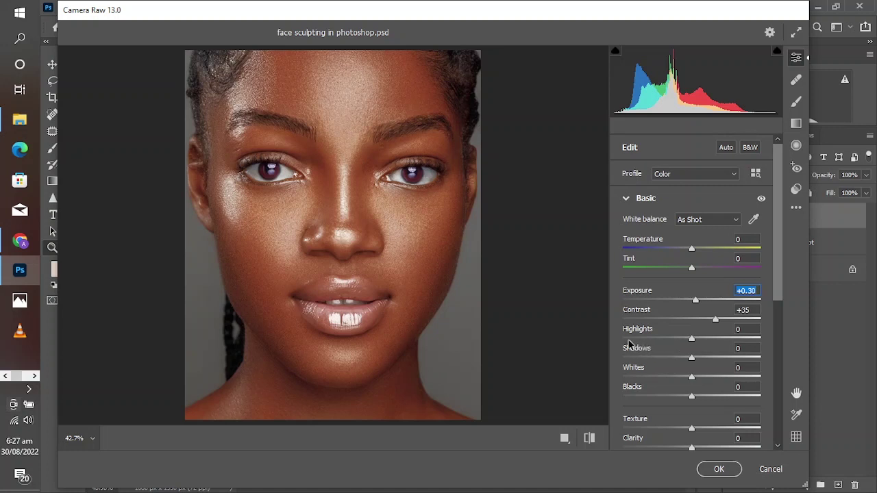
pyautogui.moveTo(640, 331); pyautogui.dragTo(669, 339)
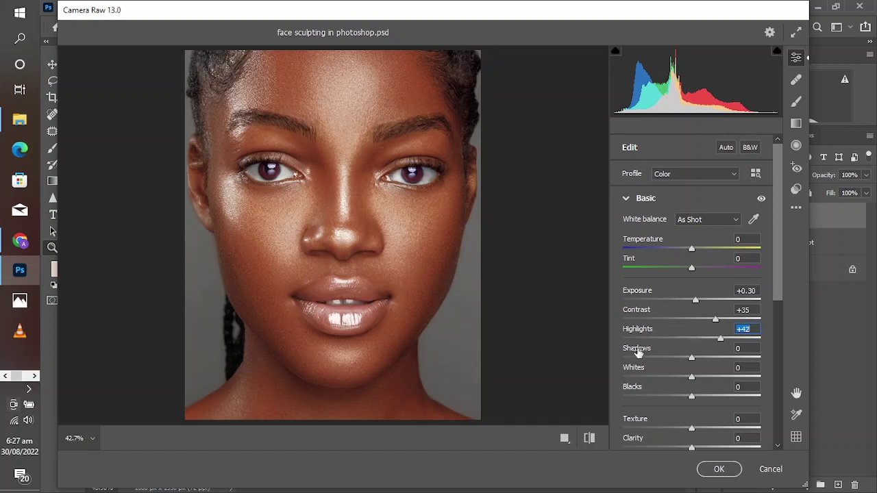
pyautogui.moveTo(642, 389); pyautogui.dragTo(647, 388)
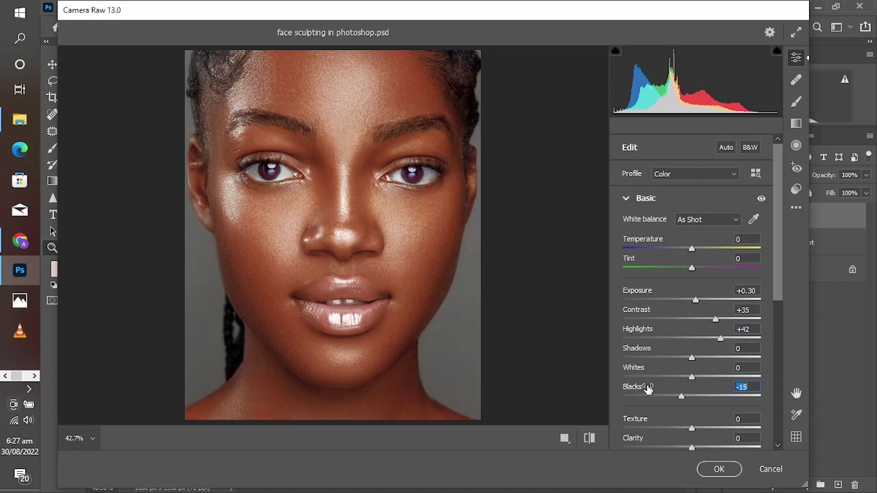
pyautogui.moveTo(644, 314); pyautogui.dragTo(646, 314)
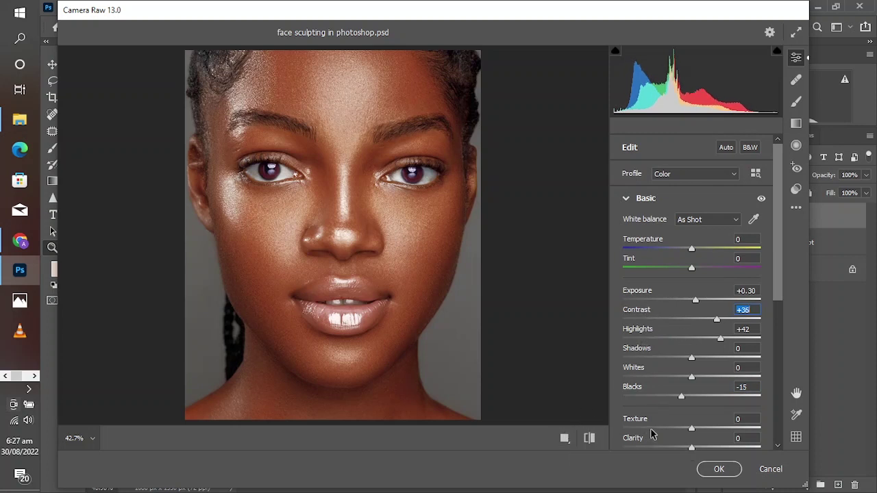
pyautogui.scroll(-1, 651, 435)
pyautogui.moveTo(640, 388); pyautogui.dragTo(648, 392)
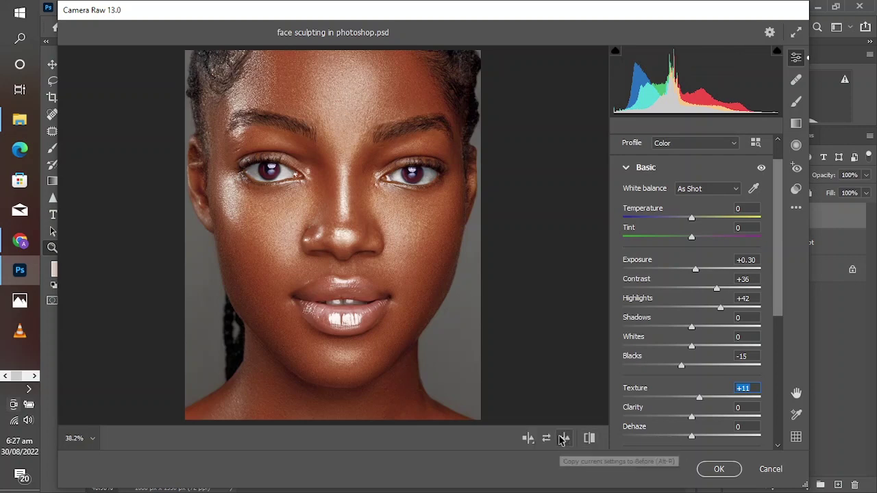
# Compare the Camera Raw edit across before/after layouts, return to single view, and apply it.
pyautogui.click(563, 438)
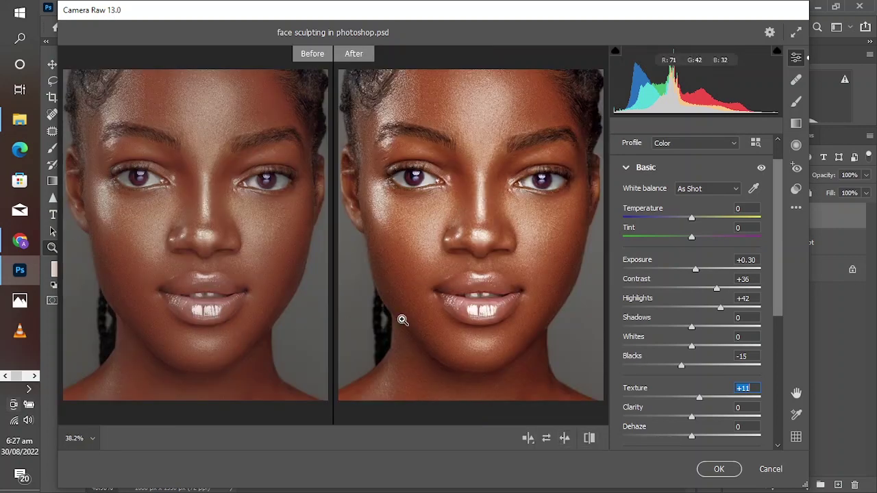
pyautogui.click(528, 441)
pyautogui.click(527, 442)
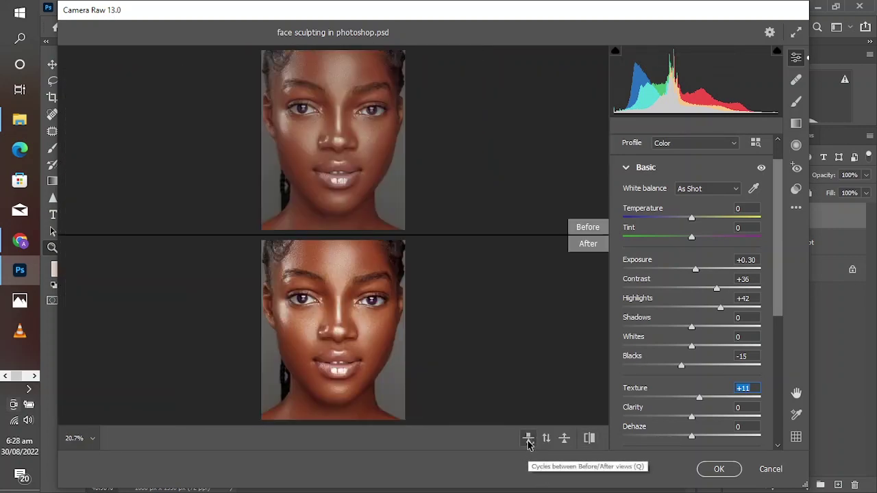
pyautogui.click(527, 442)
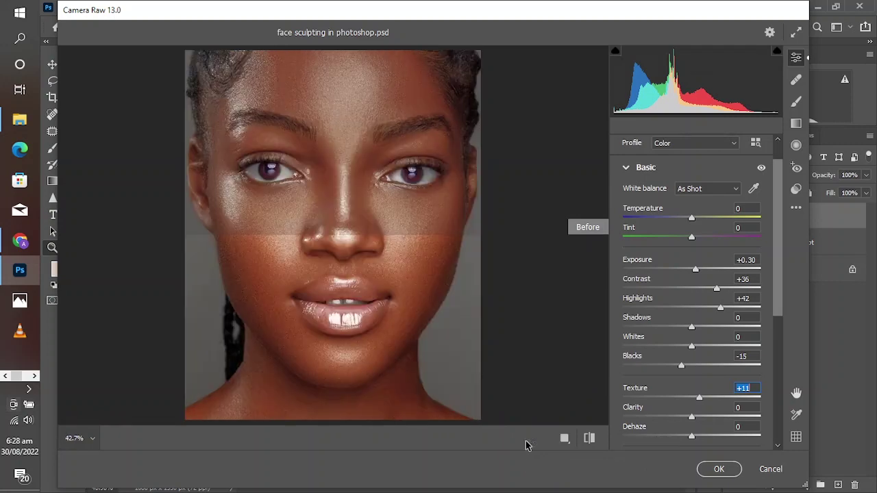
pyautogui.click(526, 442)
pyautogui.click(712, 469)
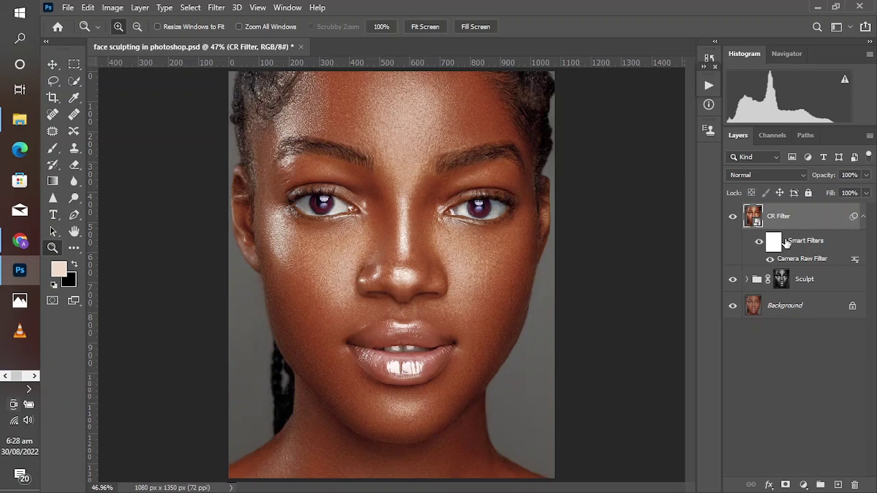
# Group CR Filter and Sculpt into Group 1, then toggle its visibility to compare with the original.
pyautogui.keyDown('shift'); pyautogui.click(803, 281); pyautogui.keyUp('shift')
pyautogui.moveTo(802, 278); pyautogui.dragTo(820, 485)
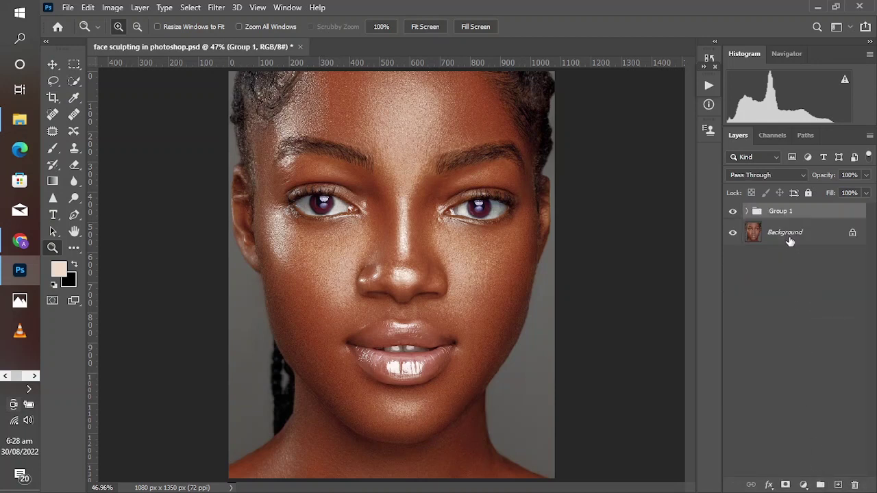
pyautogui.click(732, 214)
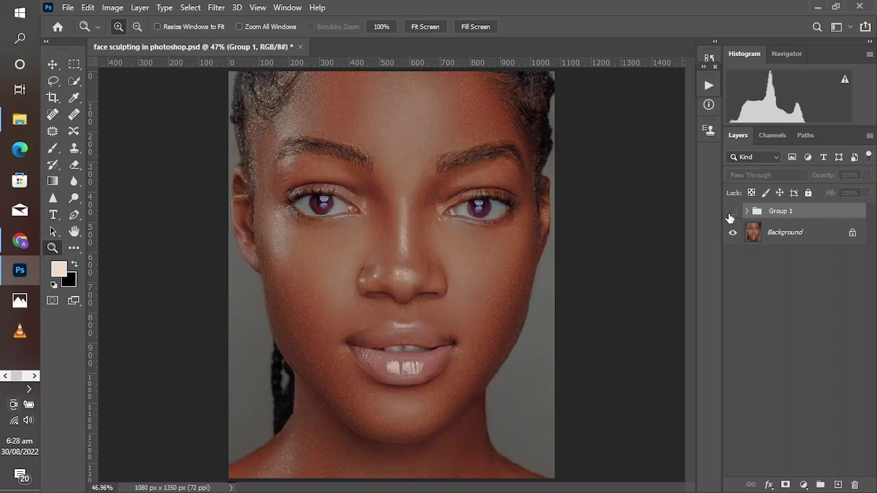
pyautogui.click(730, 215)
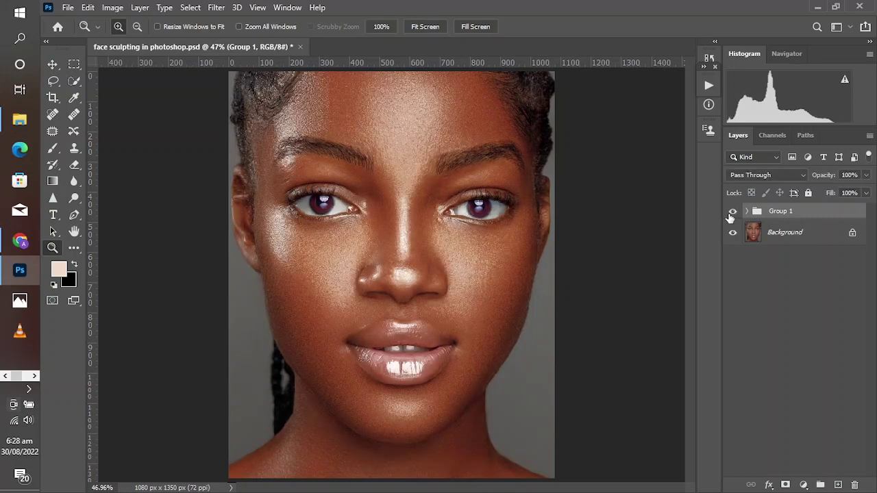
pyautogui.click(730, 216)
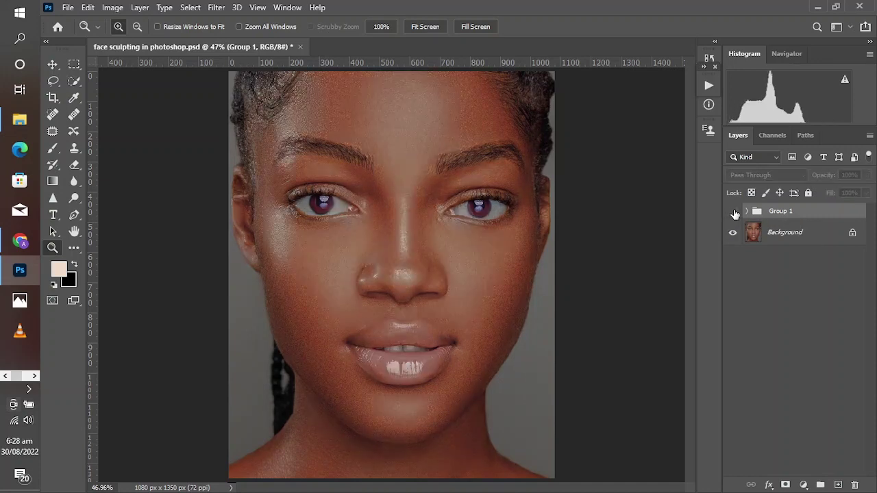
pyautogui.click(733, 213)
pyautogui.click(733, 213)
pyautogui.click(732, 214)
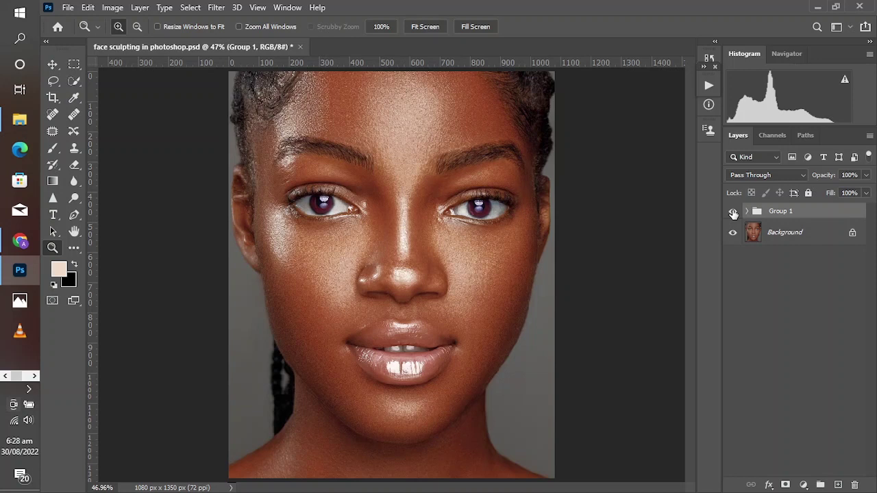
# Lower Group 1's opacity to 81% and toggle it off and on to check the effect.
pyautogui.moveTo(824, 178)
pyautogui.mouseDown()
pyautogui.moveTo(780, 186)
pyautogui.moveTo(821, 190)
pyautogui.mouseUp()
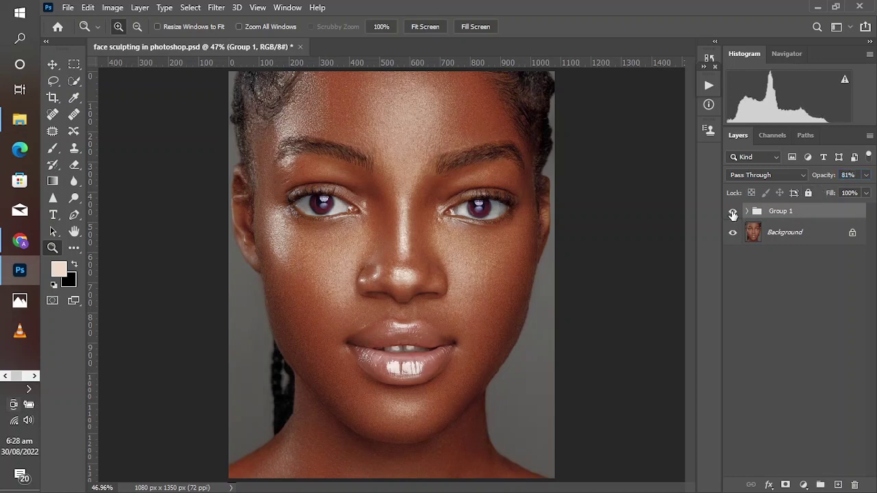
pyautogui.click(732, 212)
pyautogui.click(732, 212)
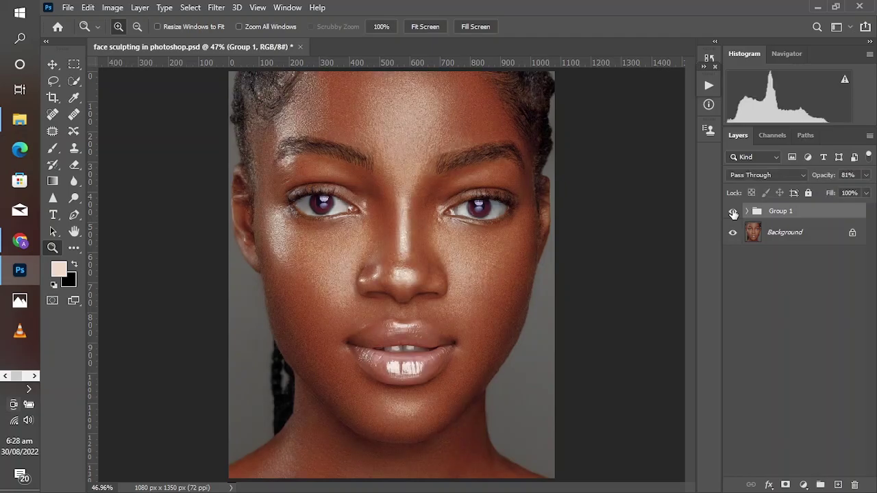